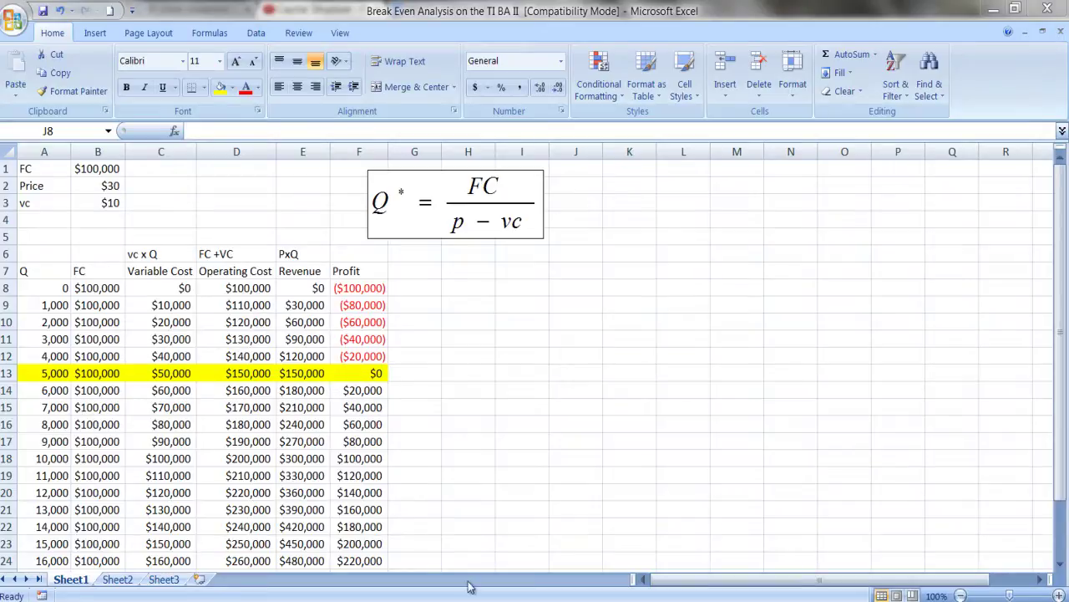
# - Switch to the BA II Plus calculator and clear its current entry
pyautogui.hotkey('alt', 'Tab')
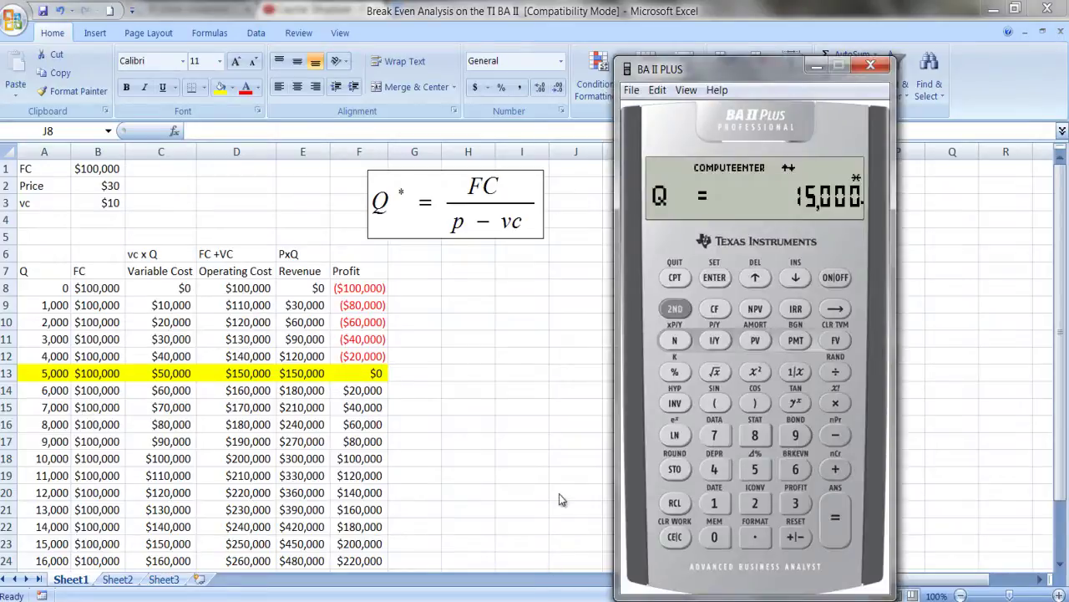
pyautogui.click(681, 539)
pyautogui.click(681, 539)
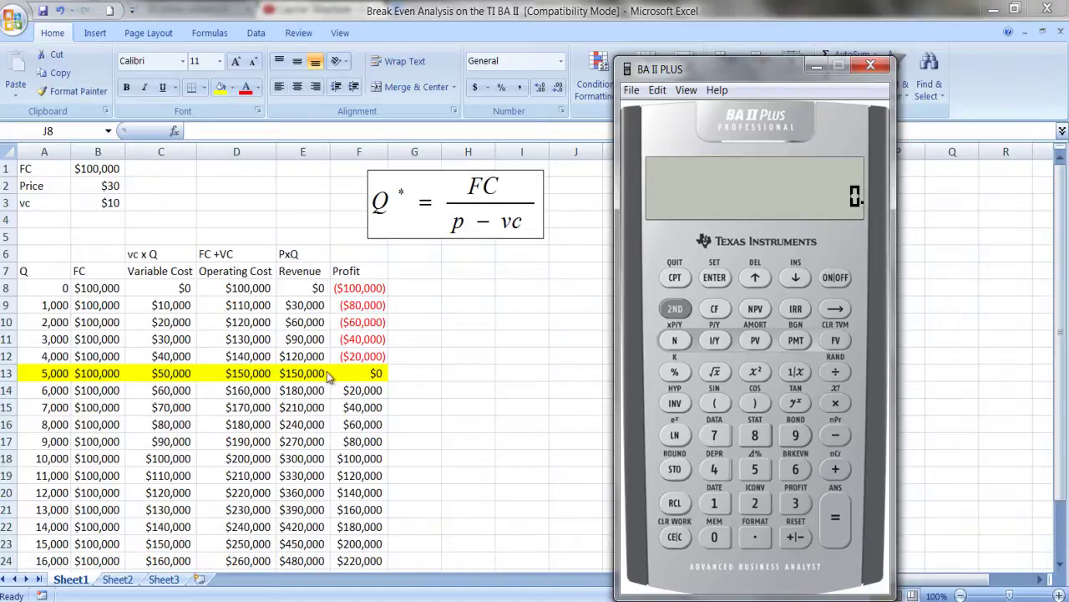
# - Calculate the break-even quantity by dividing the 100,000 fixed cost by the 20 unit margin
pyautogui.click(717, 508)
pyautogui.click(716, 537)
pyautogui.click(716, 537)
pyautogui.click(716, 537)
pyautogui.click(716, 538)
pyautogui.click(716, 537)
pyautogui.click(836, 371)
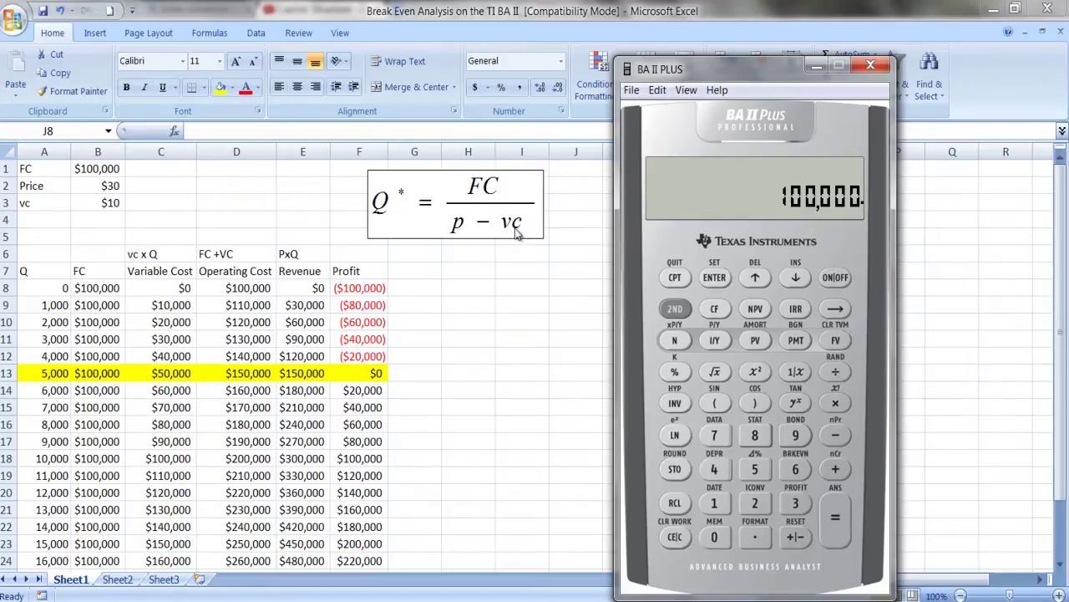
pyautogui.click(754, 502)
pyautogui.click(712, 539)
pyautogui.click(830, 528)
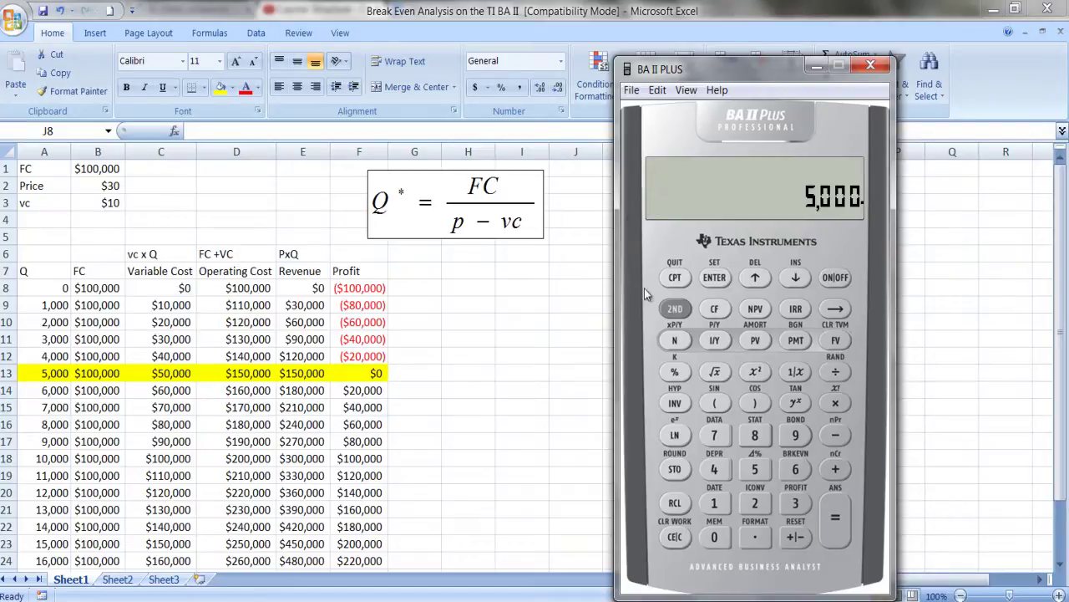
# - Open the calculator's break-even worksheet and clear its stored values
pyautogui.click(674, 311)
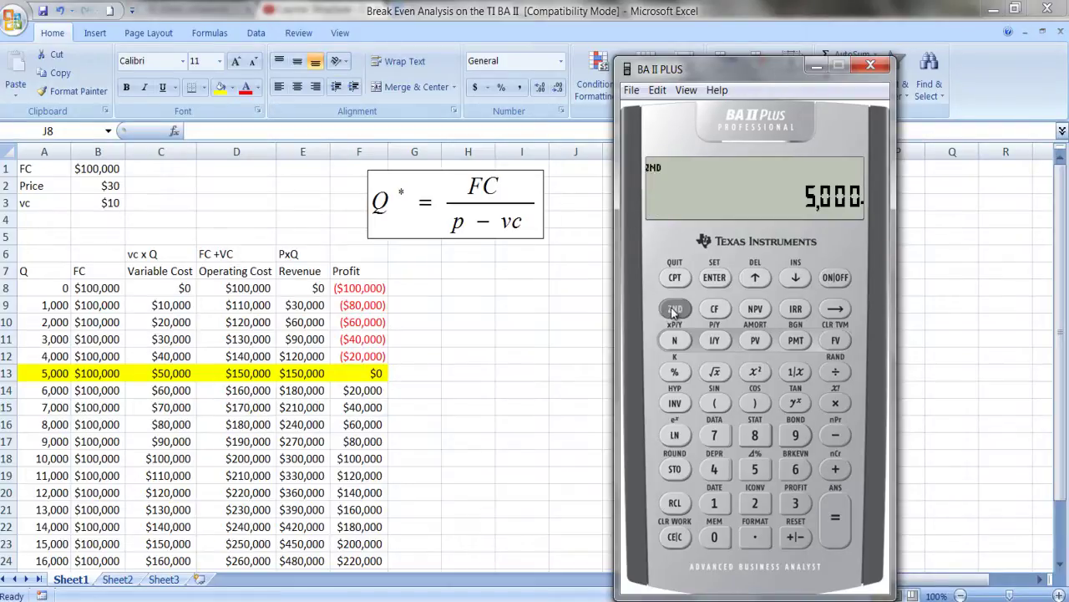
pyautogui.click(796, 467)
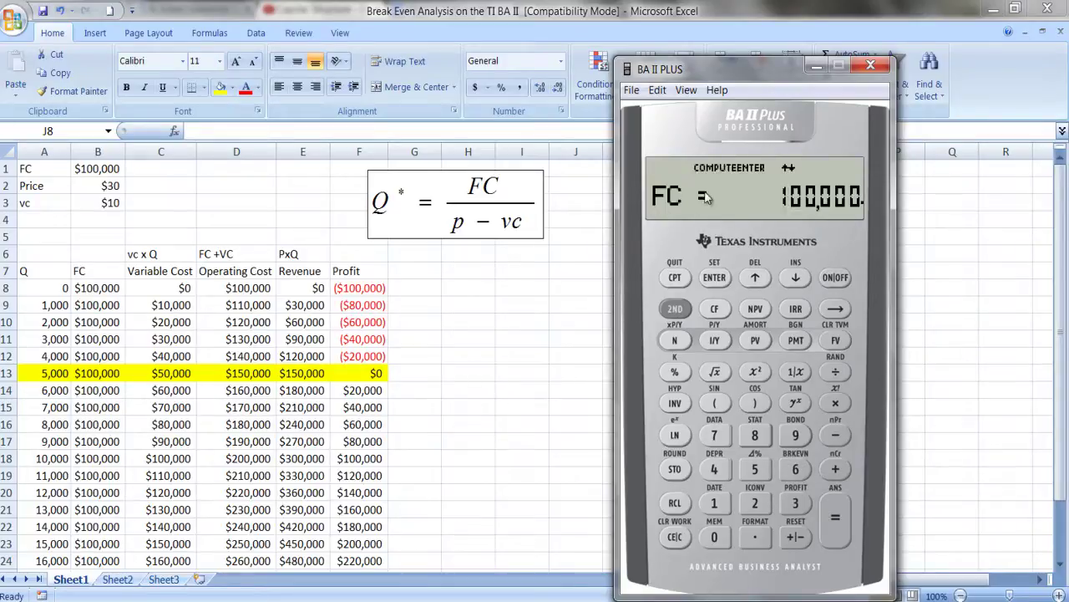
pyautogui.click(677, 310)
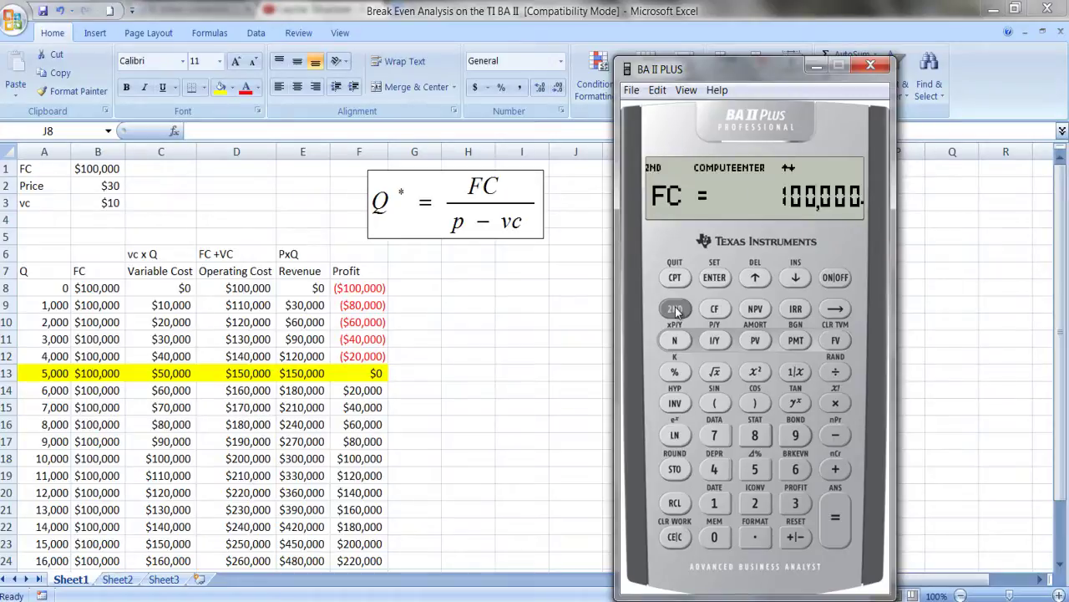
pyautogui.click(675, 537)
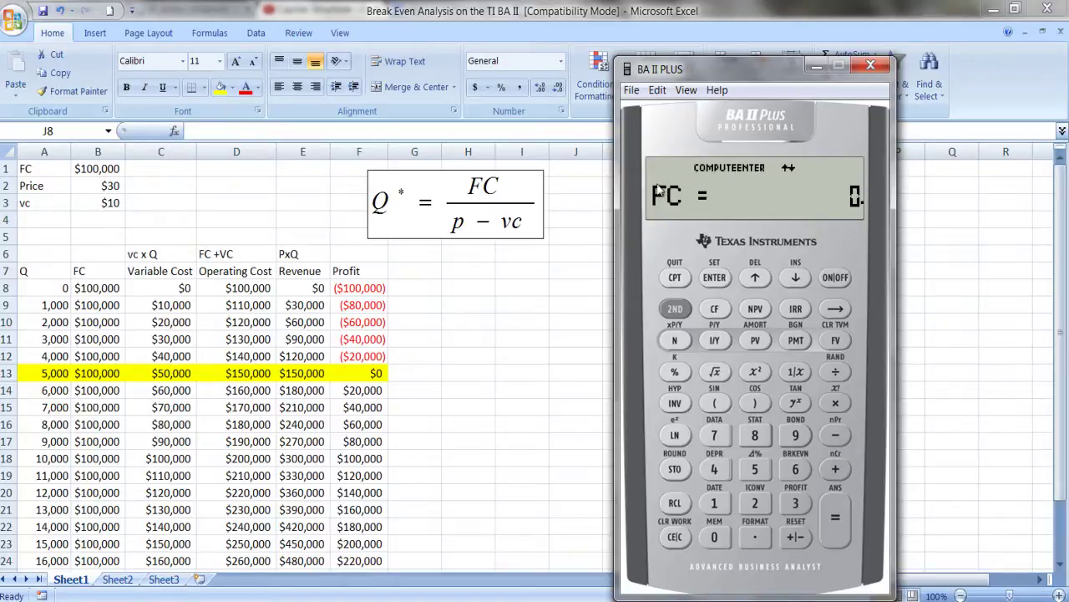
# - Set the fixed cost (FC) in the break-even worksheet to 100,000 and advance to variable cost
pyautogui.click(714, 503)
pyautogui.click(715, 537)
pyautogui.click(714, 536)
pyautogui.click(715, 536)
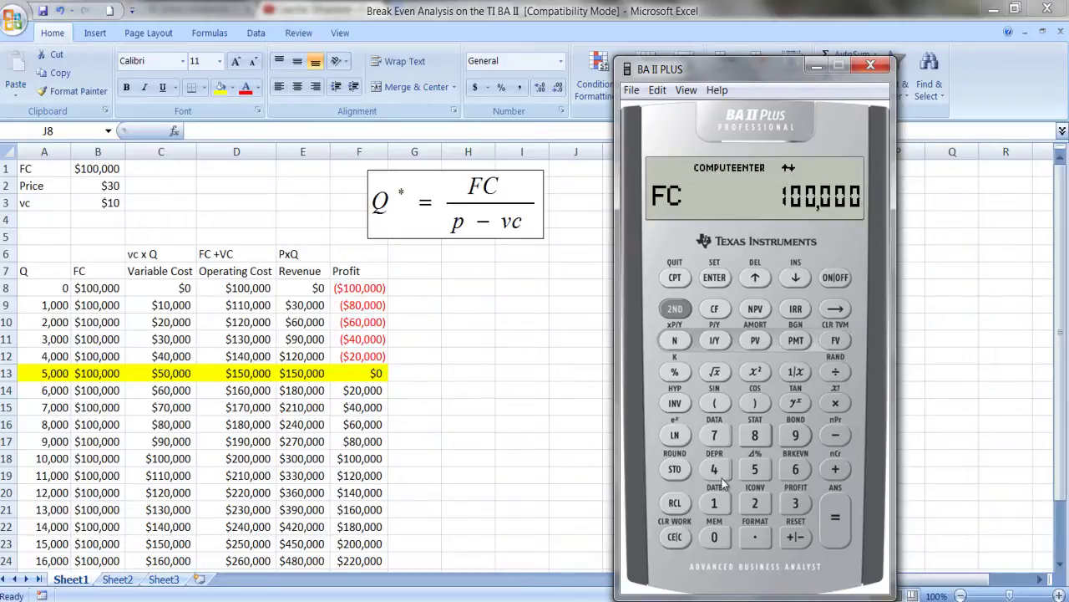
pyautogui.click(714, 277)
pyautogui.click(799, 279)
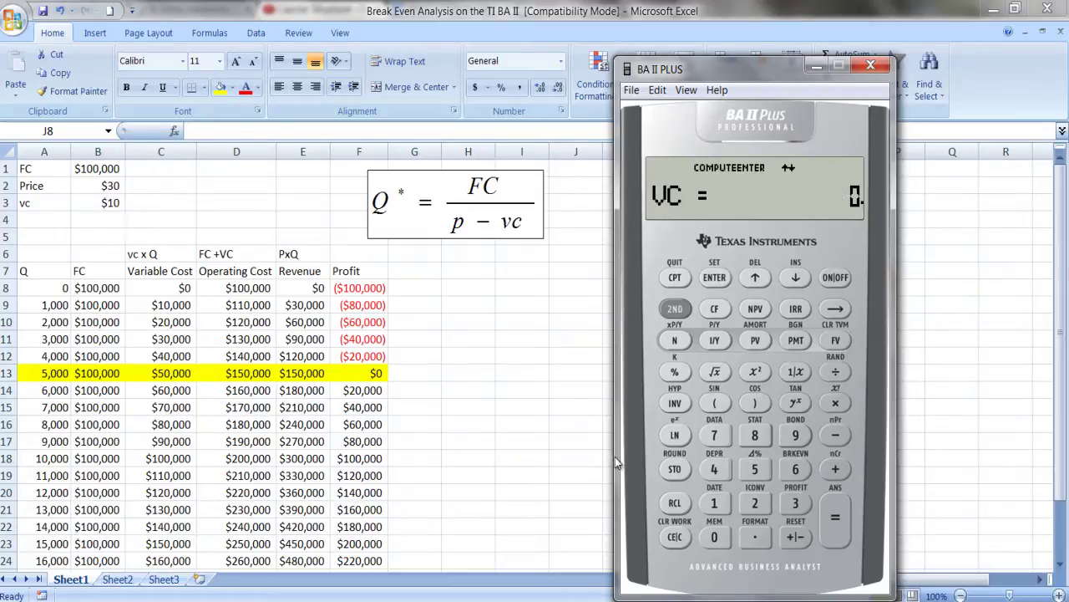
# - Set the variable cost (VC) to 10 and the price (P) to 30 in the break-even worksheet
pyautogui.click(714, 503)
pyautogui.click(715, 538)
pyautogui.click(714, 277)
pyautogui.click(796, 277)
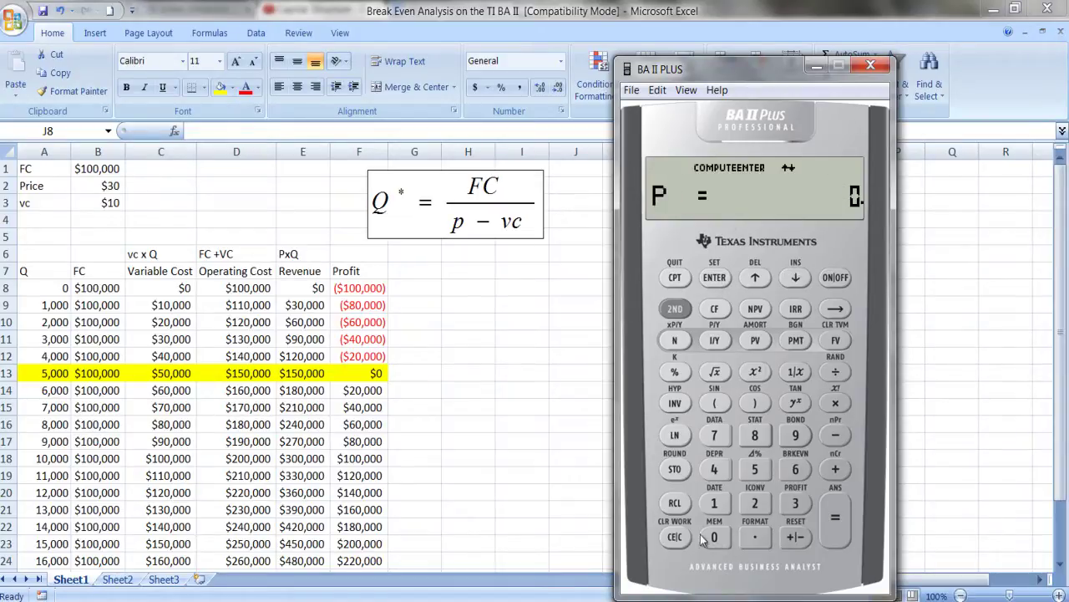
pyautogui.click(796, 503)
pyautogui.click(724, 540)
pyautogui.click(714, 277)
# - Compute the break-even quantity (Q) with profit left at 0
pyautogui.click(795, 277)
pyautogui.click(797, 281)
pyautogui.click(675, 278)
# - Set the target profit (PFT) to 160,000 and compute the quantity needed to reach it
pyautogui.click(756, 278)
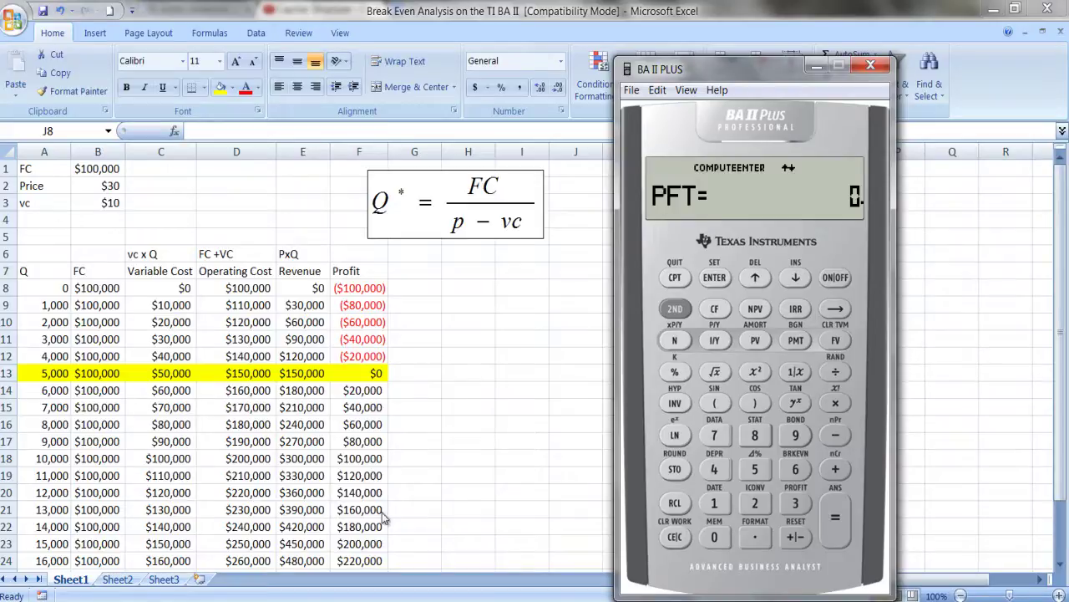
pyautogui.click(716, 505)
pyautogui.click(796, 470)
pyautogui.click(714, 537)
pyautogui.click(714, 537)
pyautogui.click(715, 537)
pyautogui.click(716, 537)
pyautogui.click(715, 278)
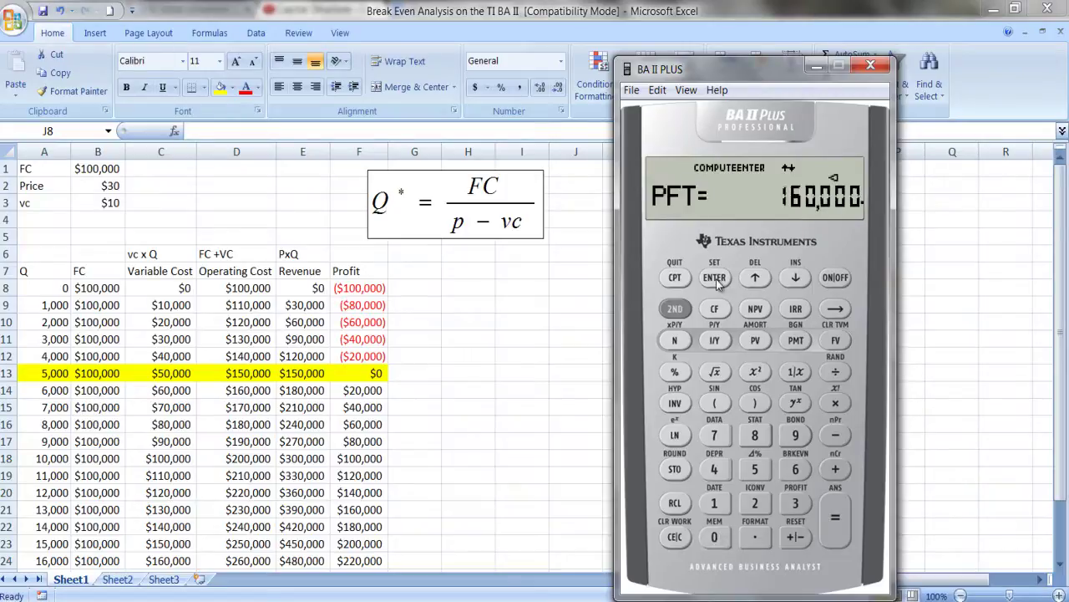
pyautogui.click(794, 280)
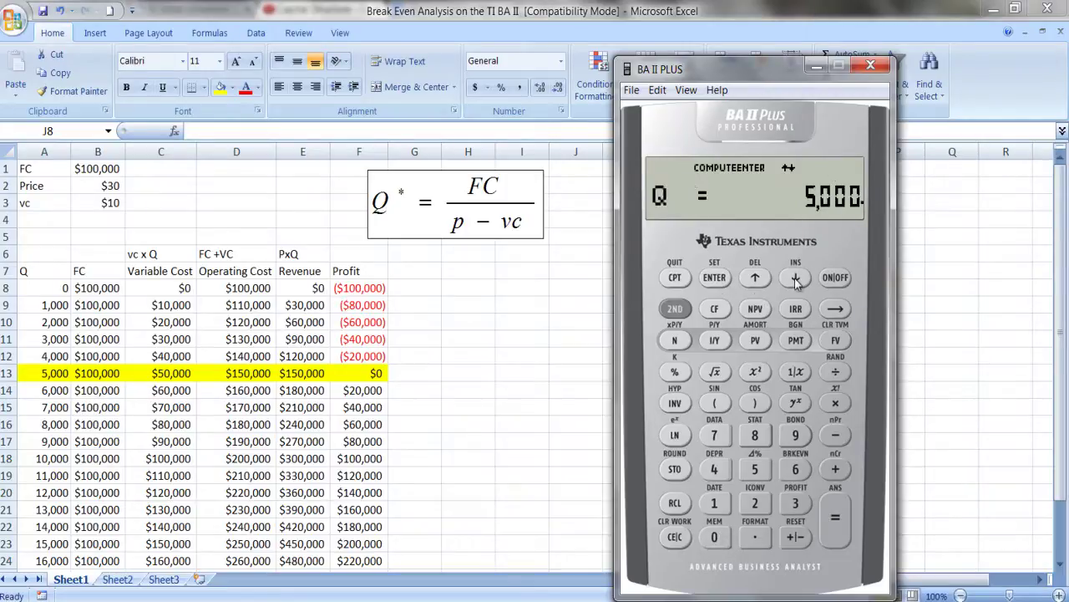
pyautogui.click(676, 278)
# - Check the result in the Excel table by selecting the 13,000-unit row, and return to the calculator
pyautogui.hotkey('alt', 'Tab')
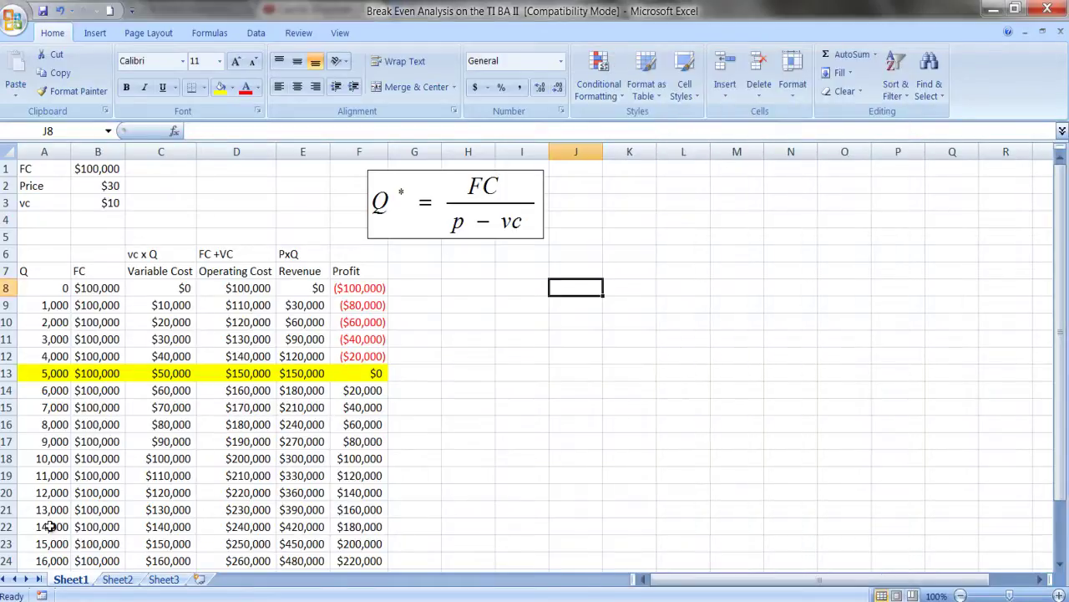
pyautogui.click(5, 509)
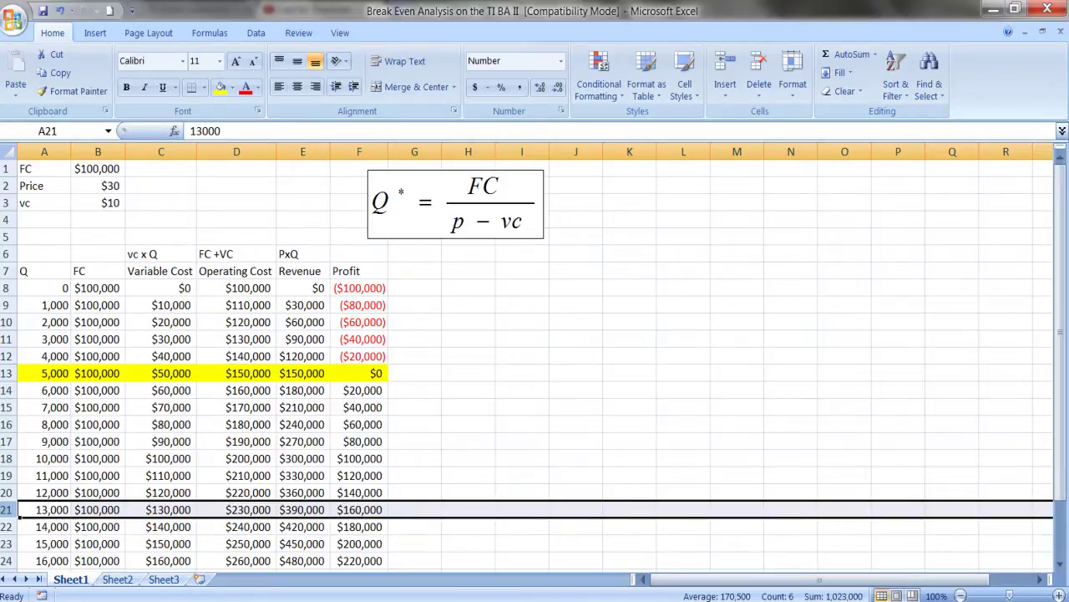
pyautogui.hotkey('alt', 'Tab')
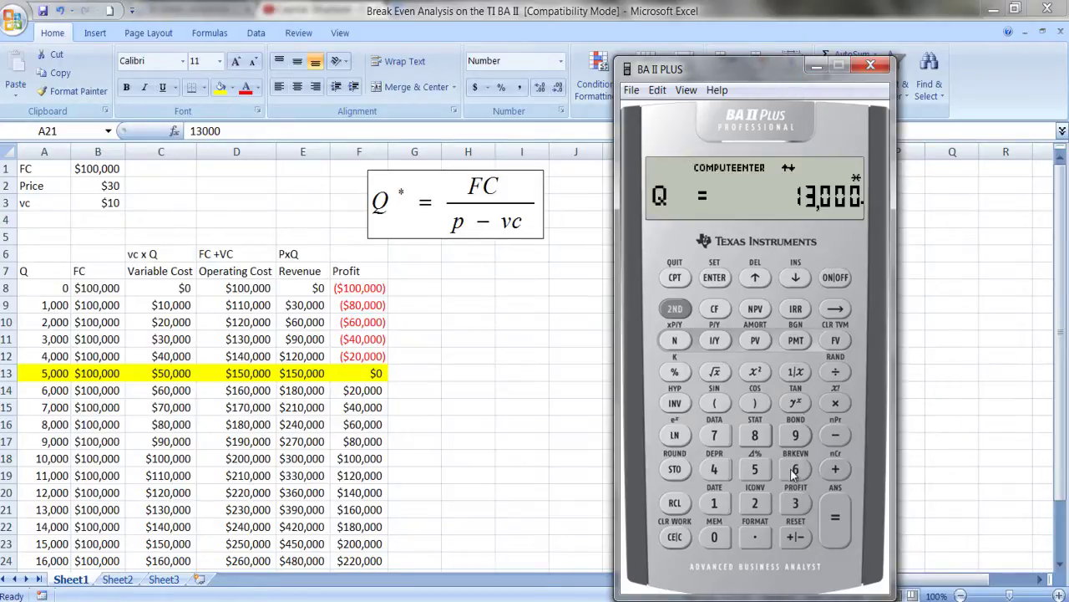
# - Try to change the price to 40 and recompute the profit and quantity
pyautogui.click(755, 277)
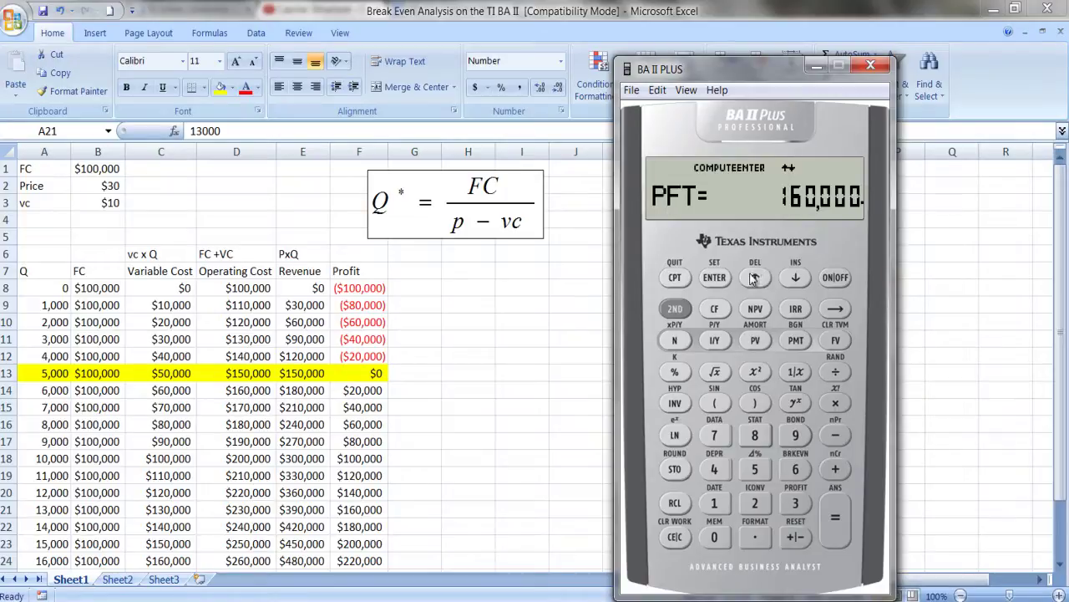
pyautogui.click(755, 279)
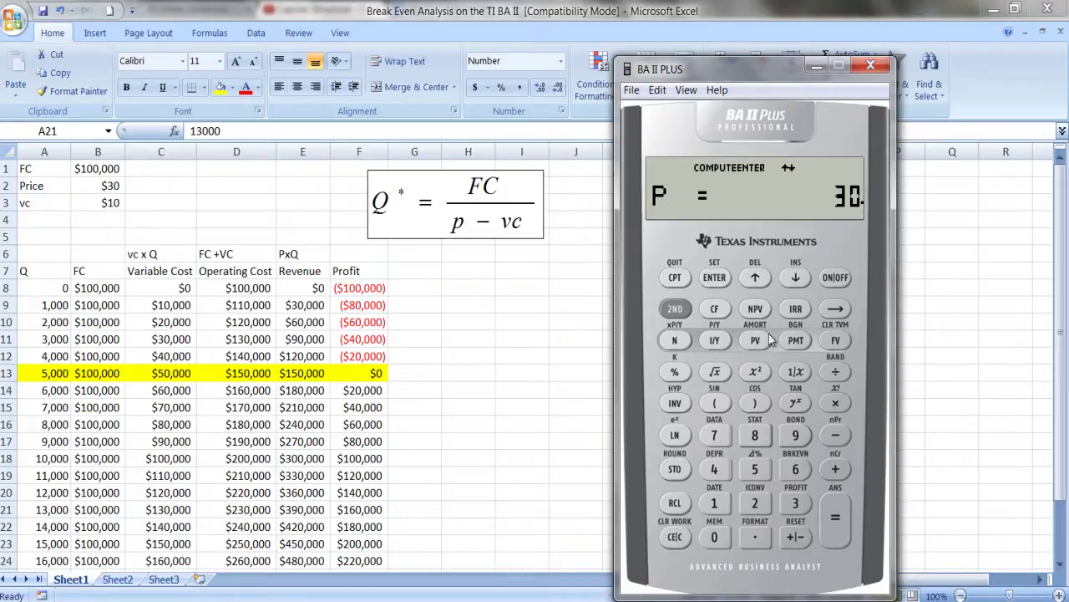
pyautogui.click(722, 468)
pyautogui.click(715, 536)
pyautogui.click(796, 278)
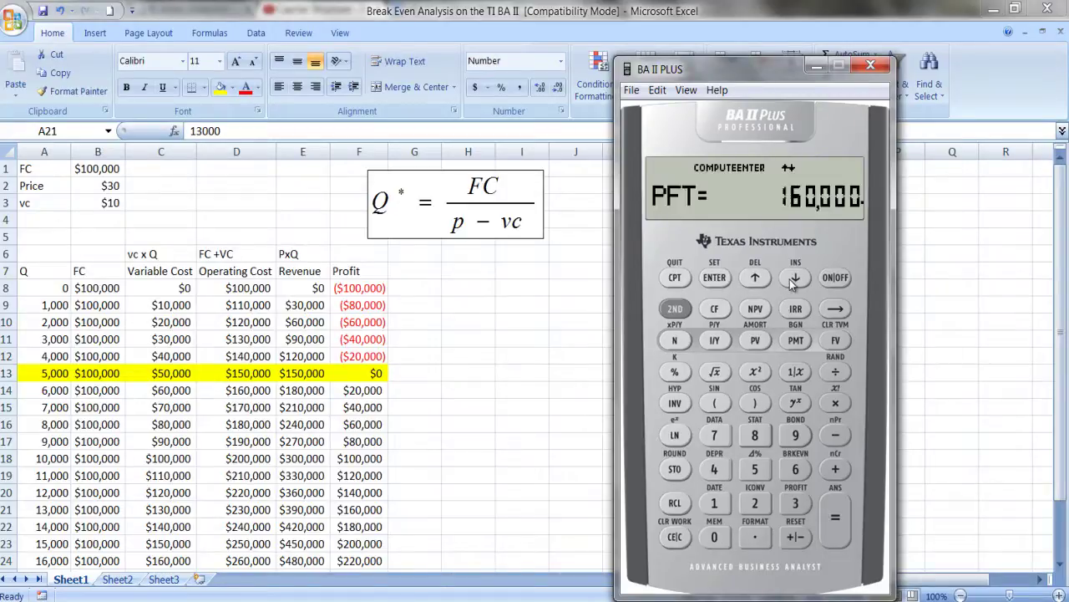
pyautogui.click(675, 279)
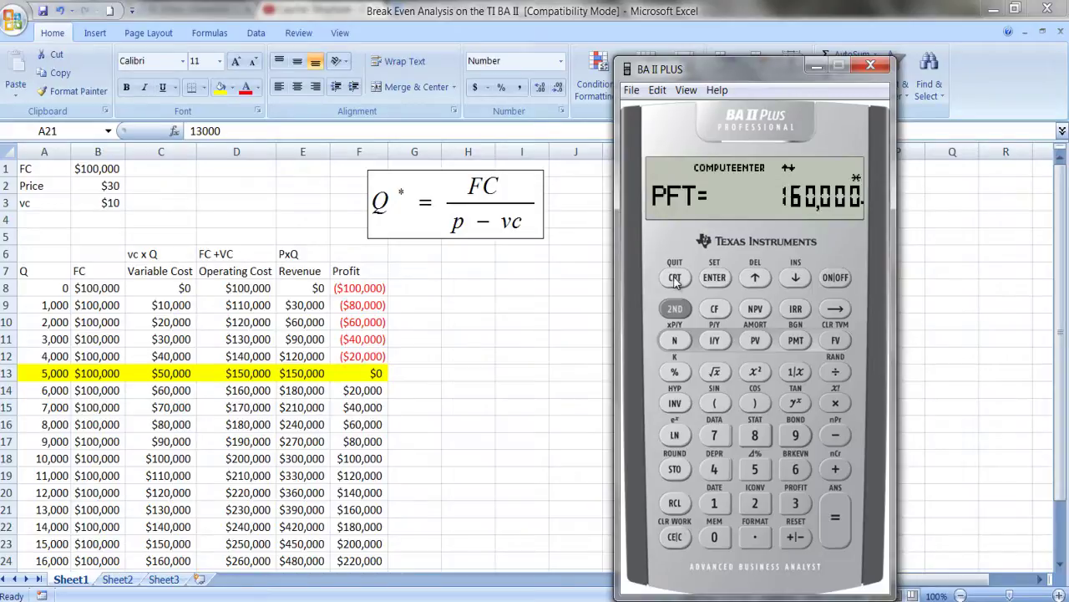
pyautogui.click(796, 278)
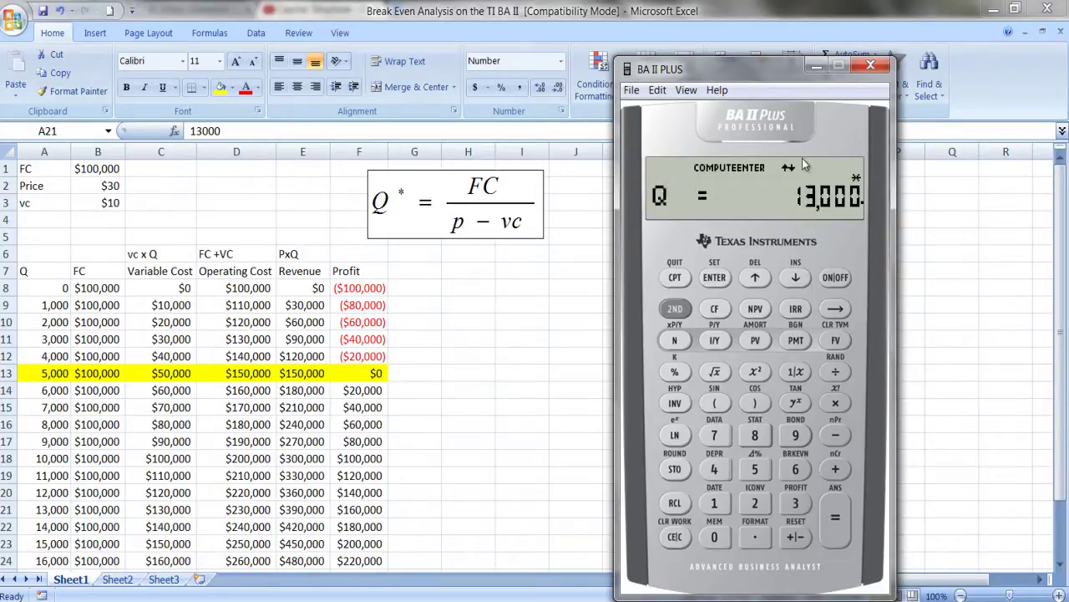
pyautogui.click(674, 279)
# - Set the price (P) to 40 and compute the quantity needed for the 160,000 profit
pyautogui.click(754, 277)
pyautogui.click(754, 277)
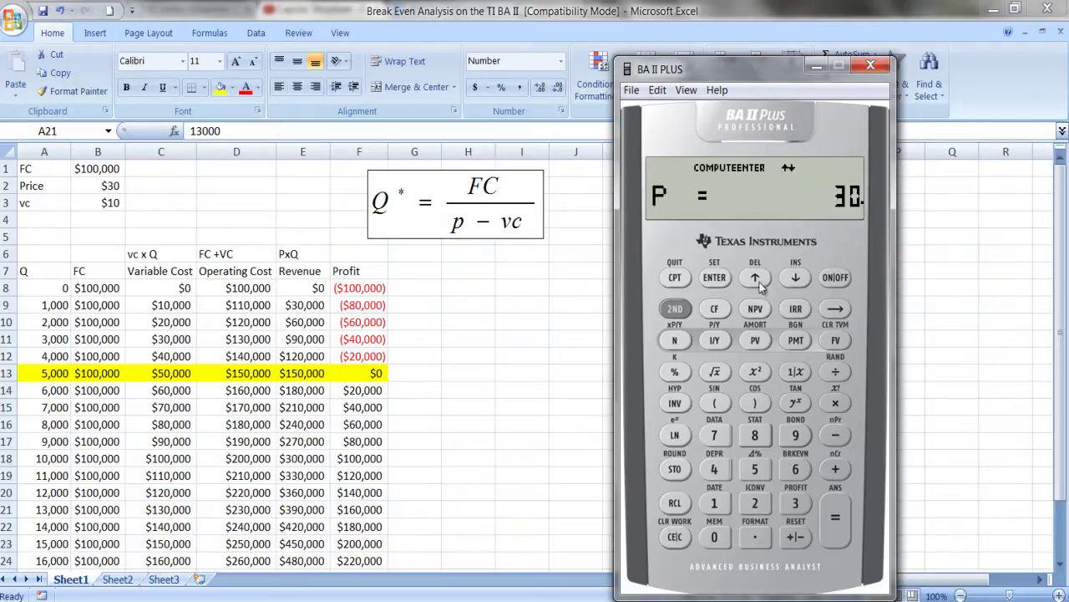
pyautogui.click(714, 469)
pyautogui.click(714, 537)
pyautogui.click(796, 278)
pyautogui.click(796, 278)
pyautogui.click(669, 278)
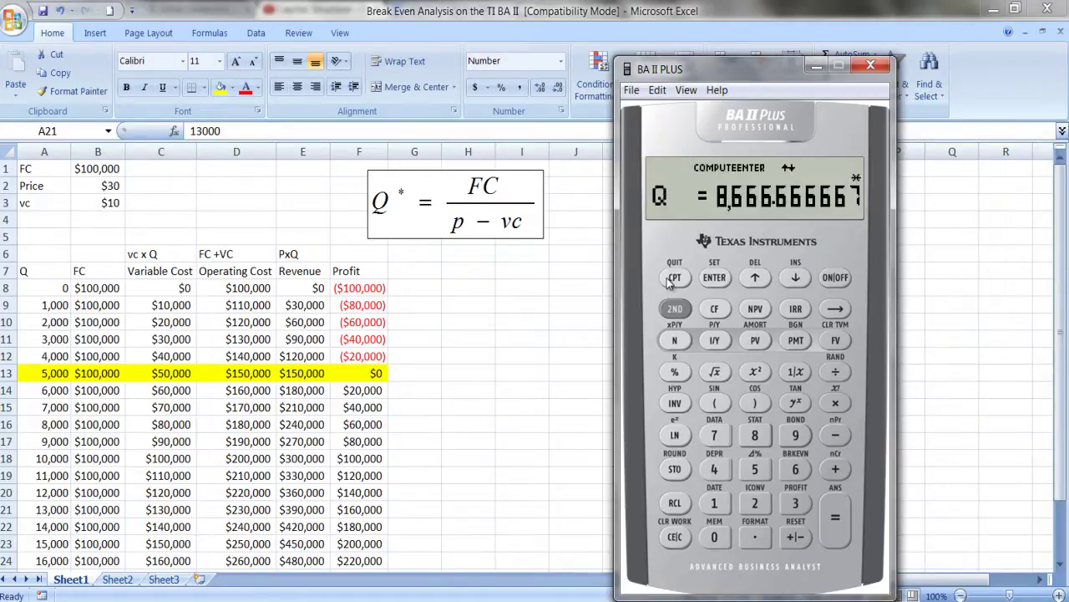